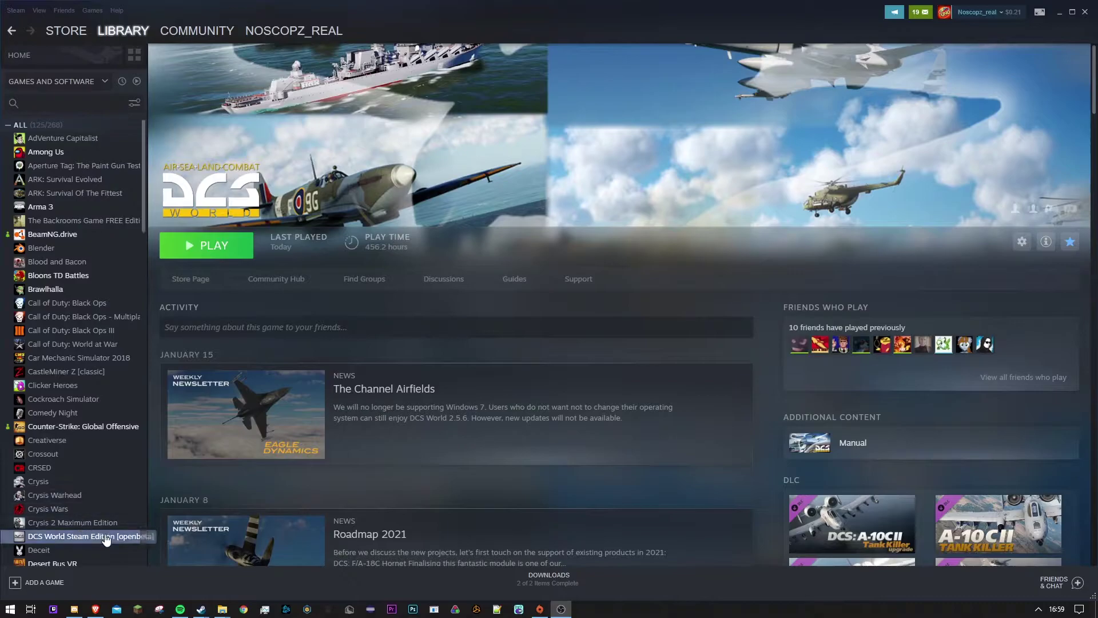
Open DCS World's install folder from Steam's Properties > Local Files > Browse, then minimise Steam
right_click(69, 537)
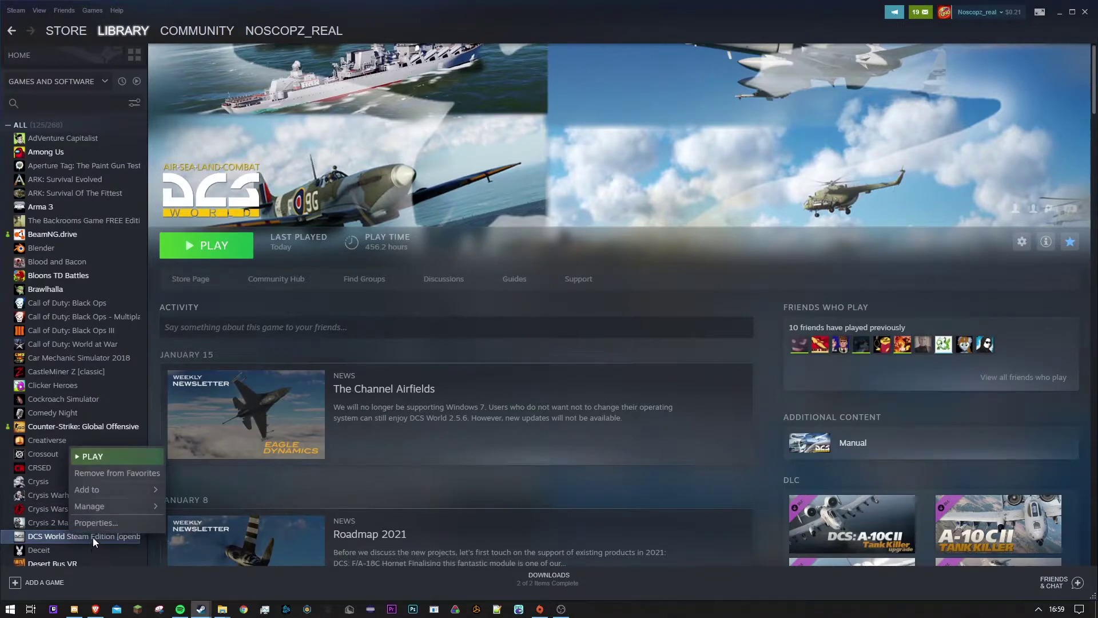
left_click(146, 536)
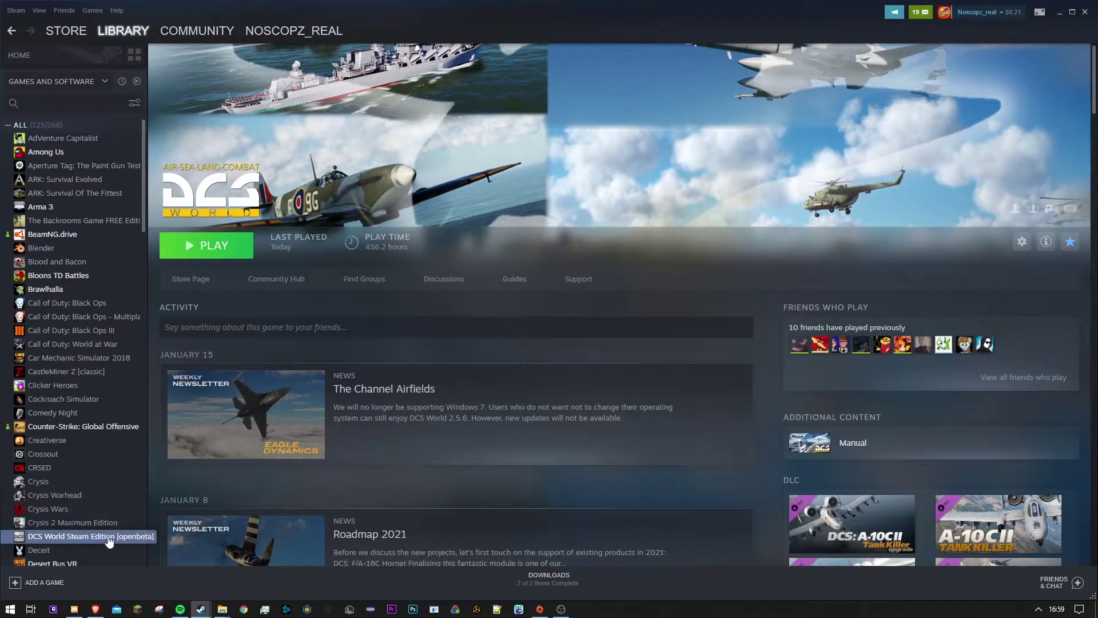
right_click(105, 537)
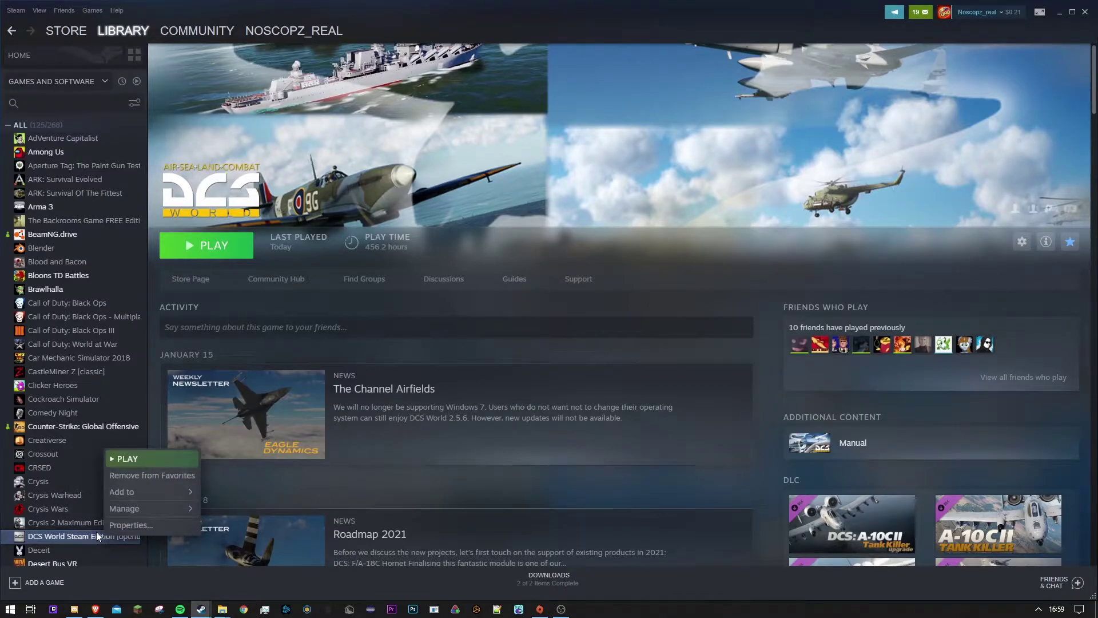
left_click(113, 526)
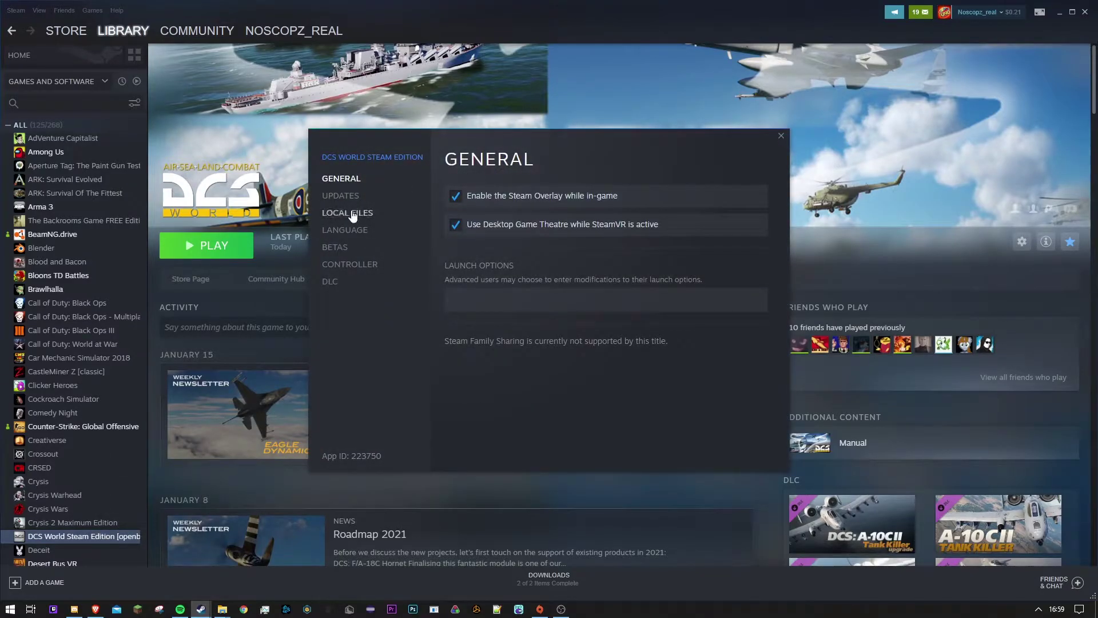
left_click(352, 214)
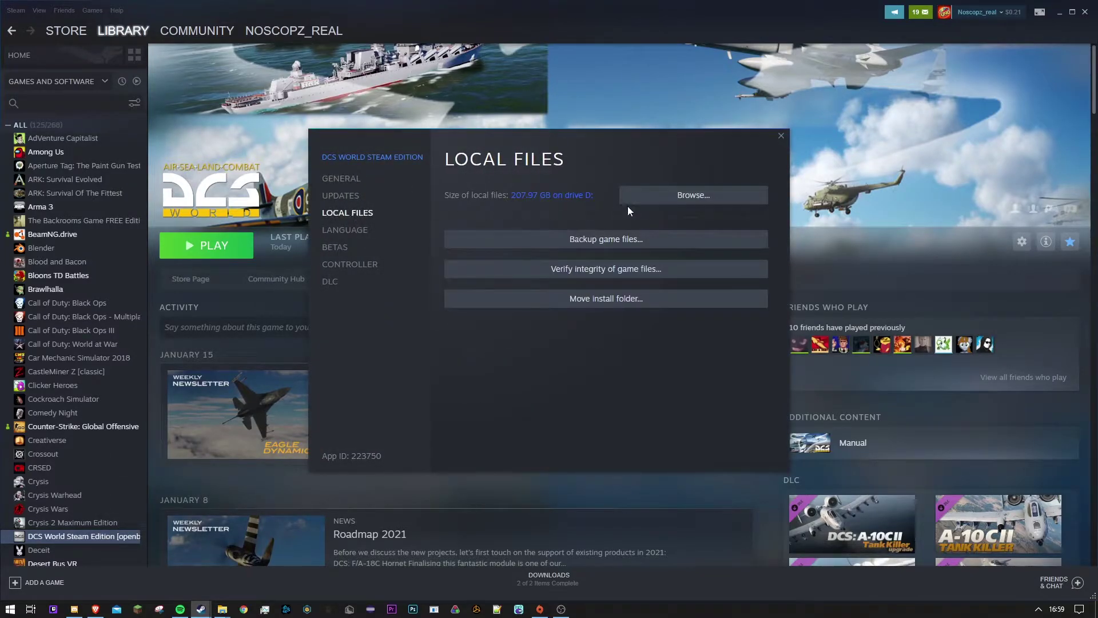
left_click(651, 199)
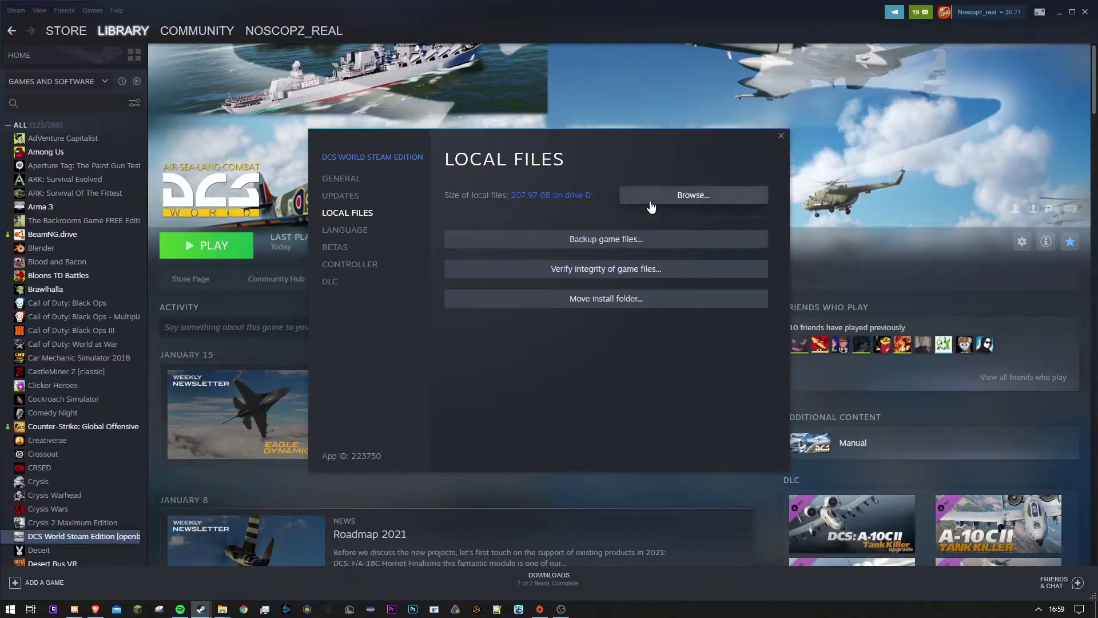
left_click(1060, 12)
Close DCS World's properties and arrange the DCSWorld and DCS Original Sounds windows side by side
left_click(781, 136)
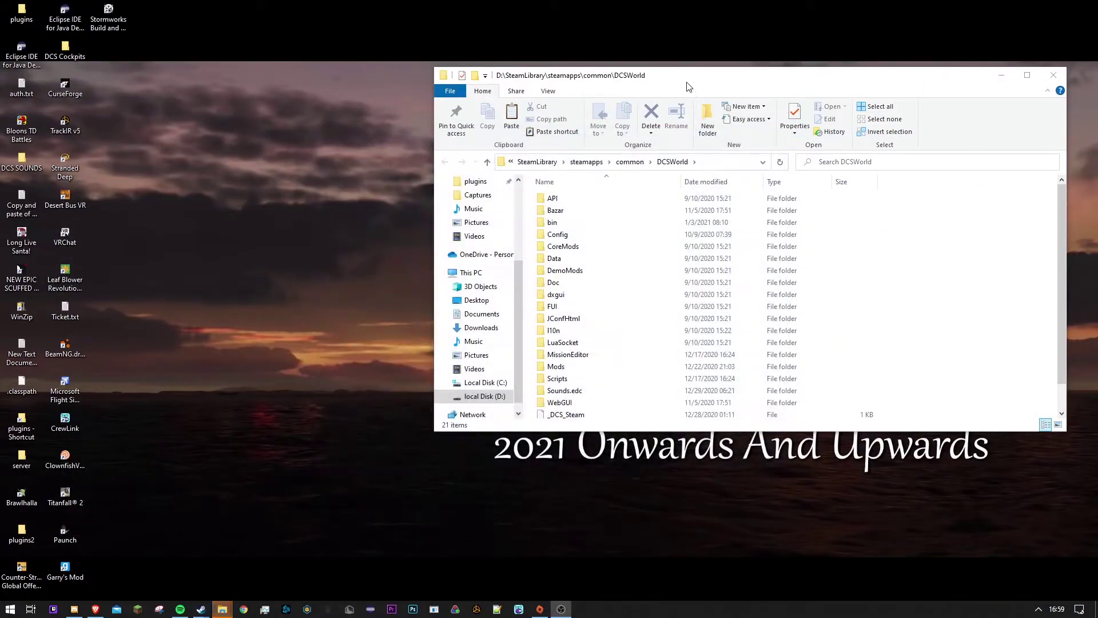
left_click_drag(688, 87, 409, 77)
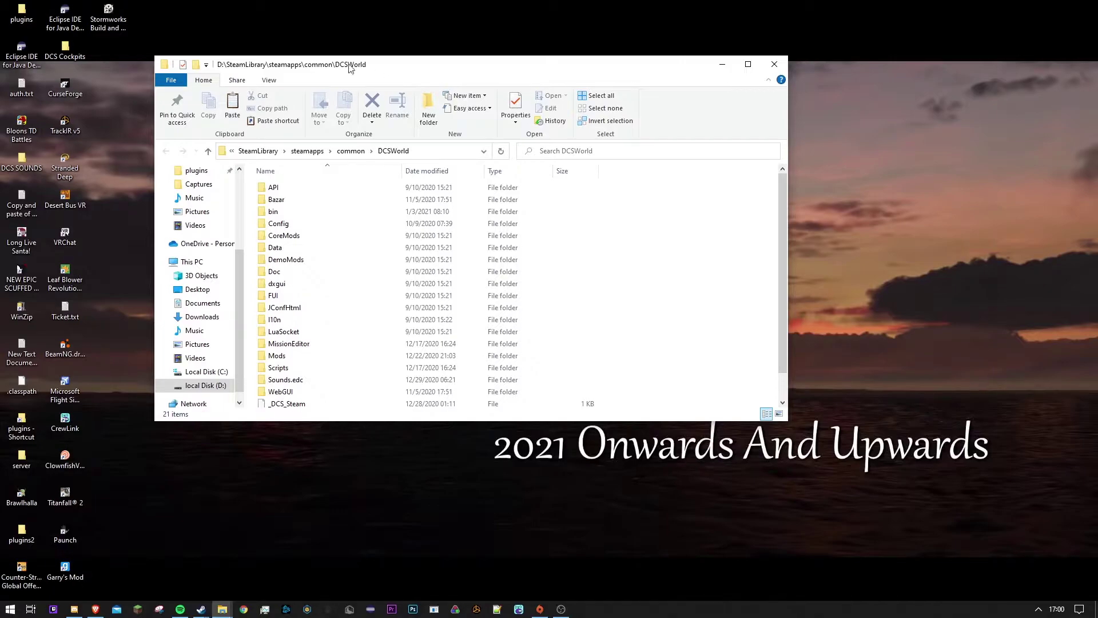
left_click_drag(323, 72, 236, 59)
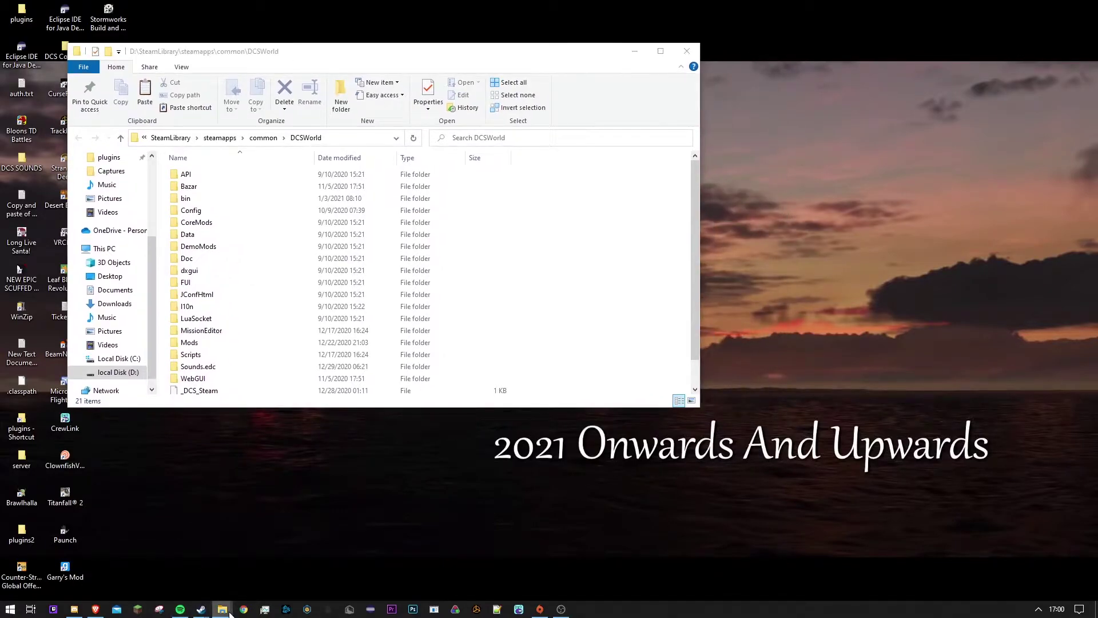
mouse_move(222, 609)
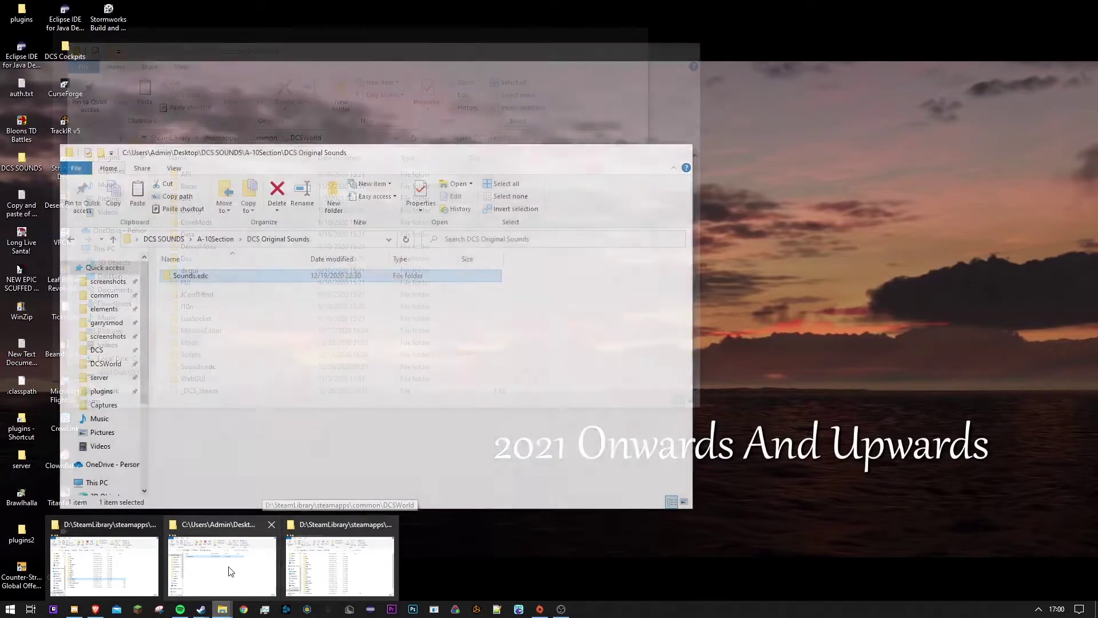
left_click(229, 566)
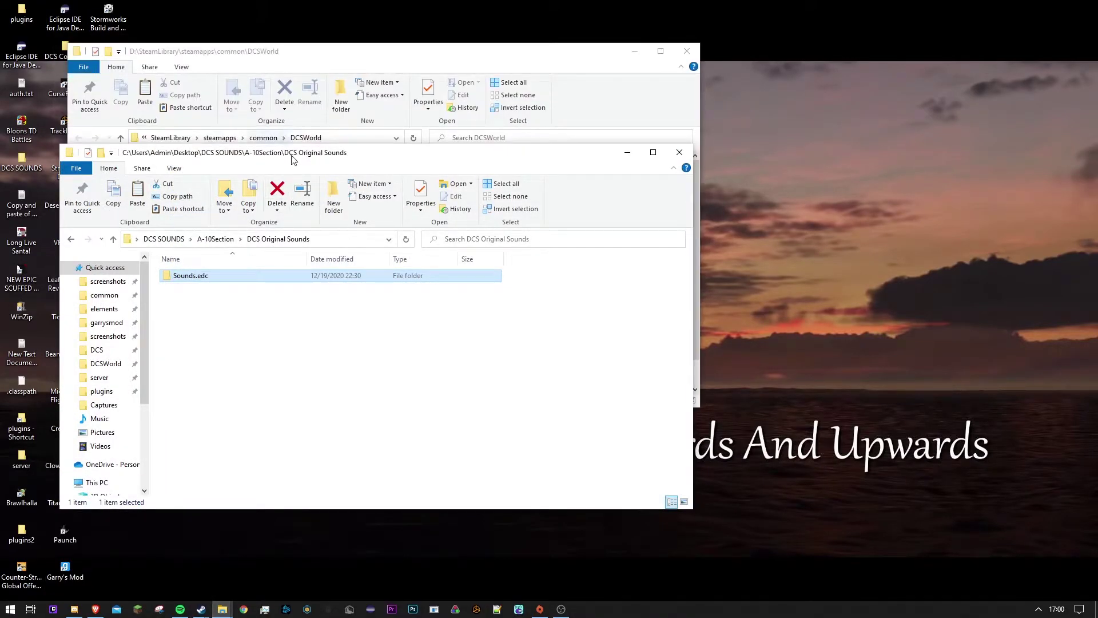
left_click_drag(292, 159, 605, 229)
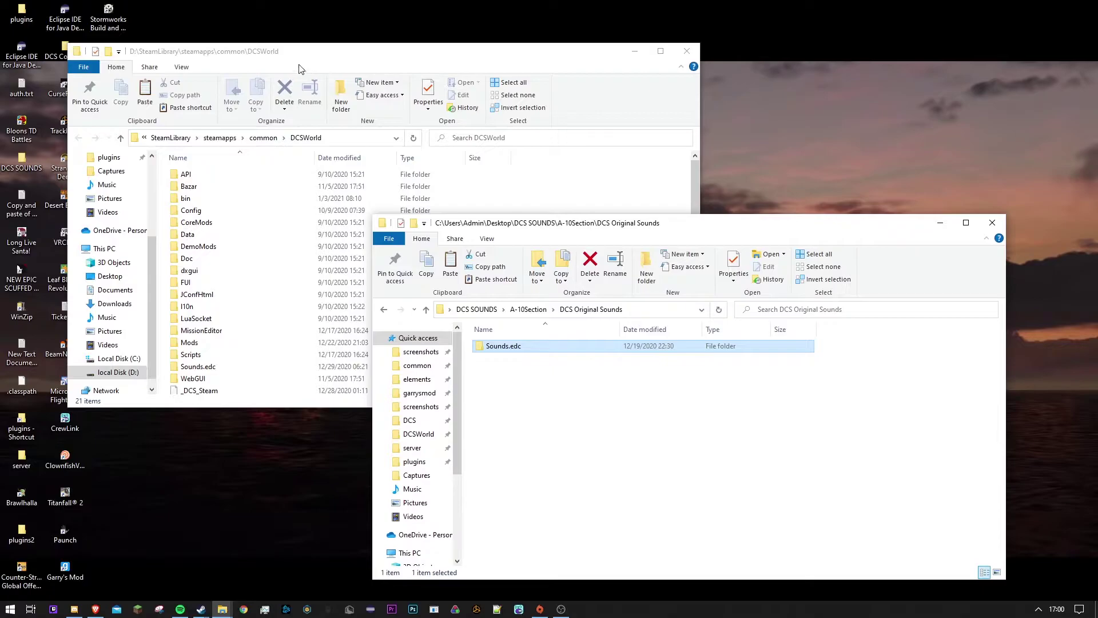
left_click_drag(290, 56, 326, 75)
scroll(239, 337, "down", 1)
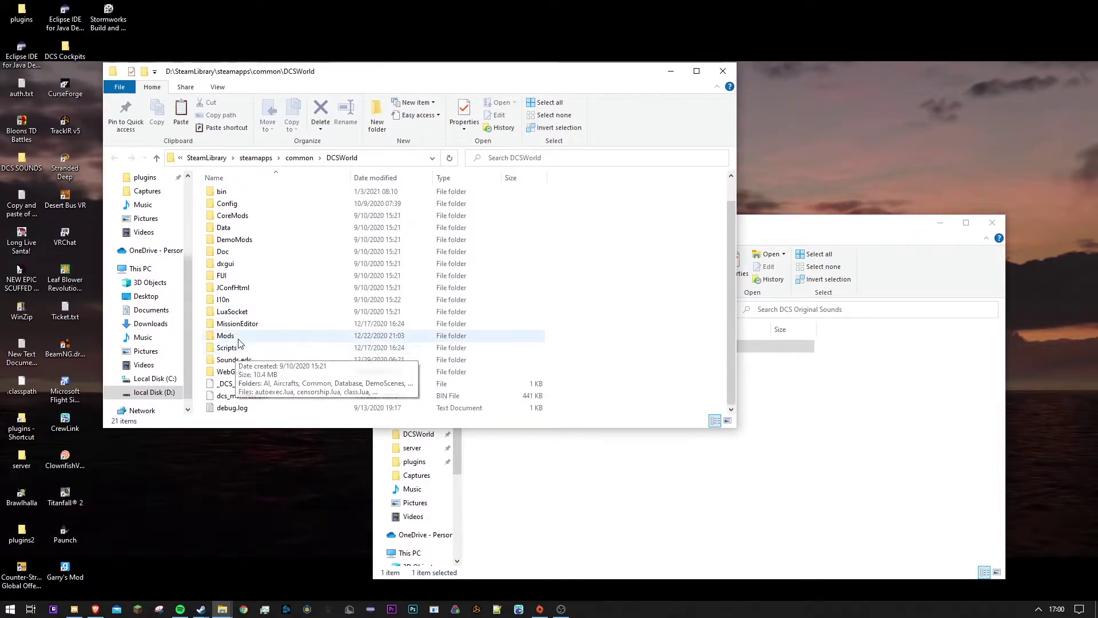
Browse to Mods > aircraft > A-10C_2 and look inside Sounds.edc before going back
double_click(239, 339)
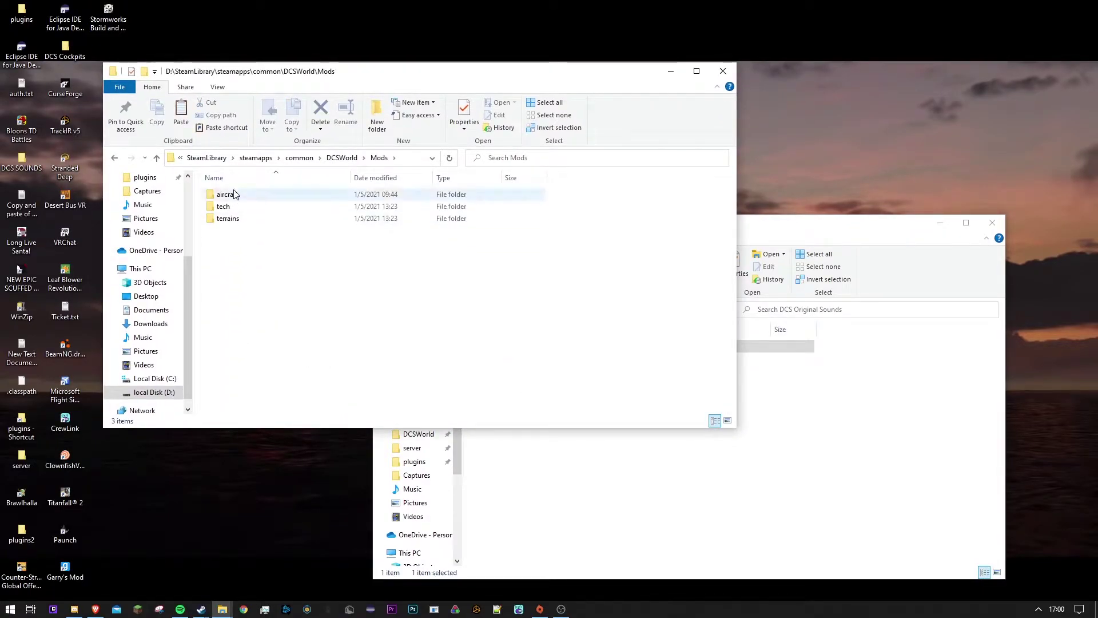
double_click(235, 194)
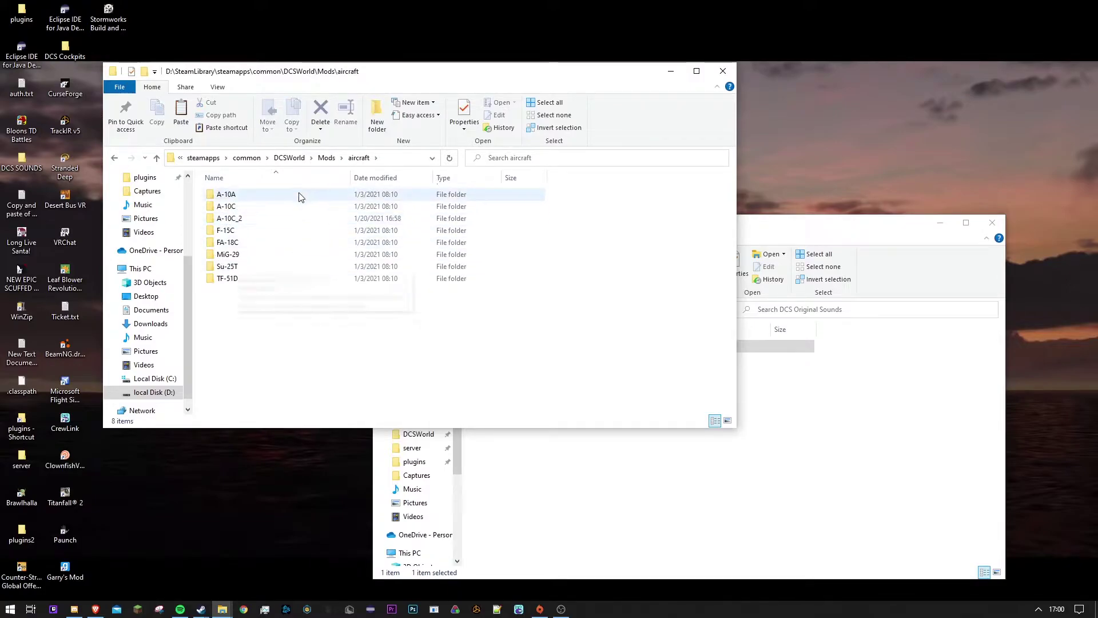
double_click(238, 222)
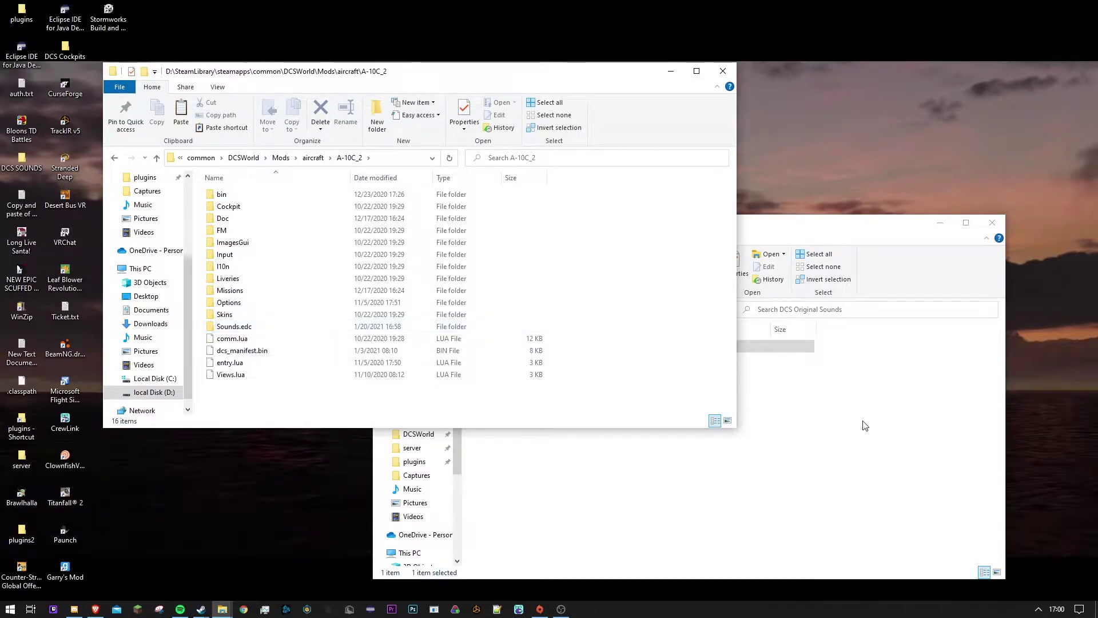
double_click(259, 327)
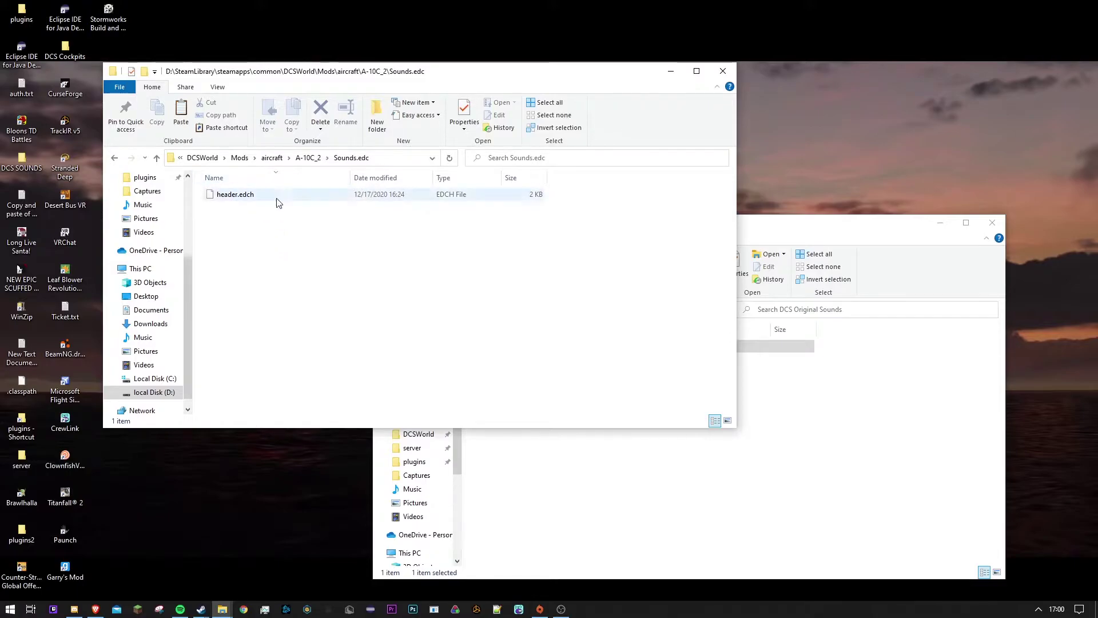
key("alt+Left")
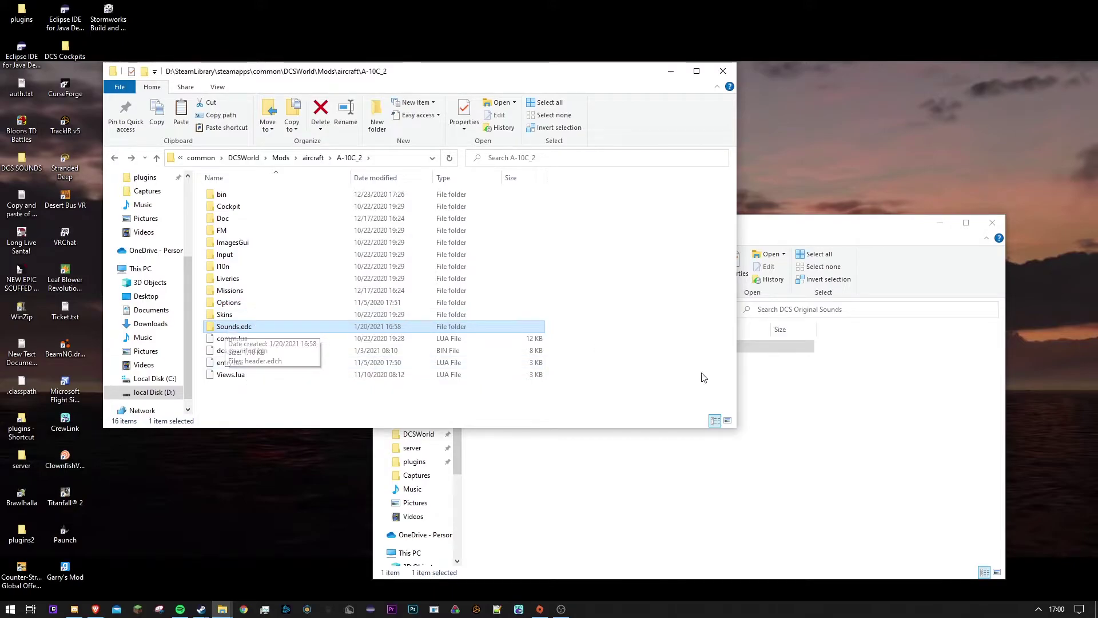
Position the DCS Original Sounds window beside A-10C_2 and go up to the A-10Section folder
left_click(884, 441)
left_click(884, 440)
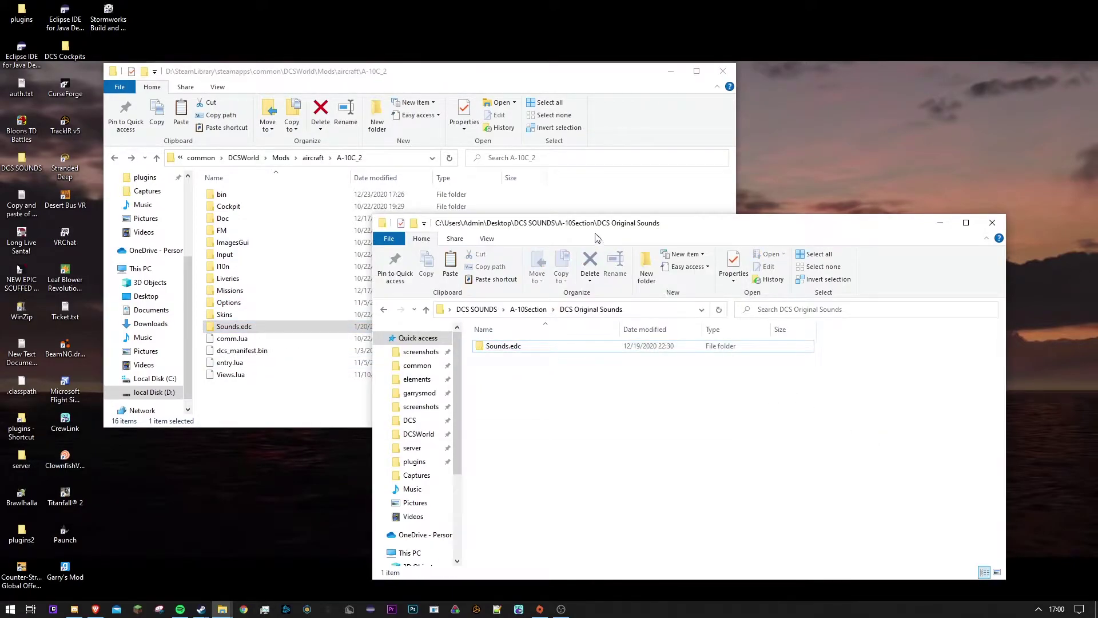
left_click_drag(581, 231, 553, 229)
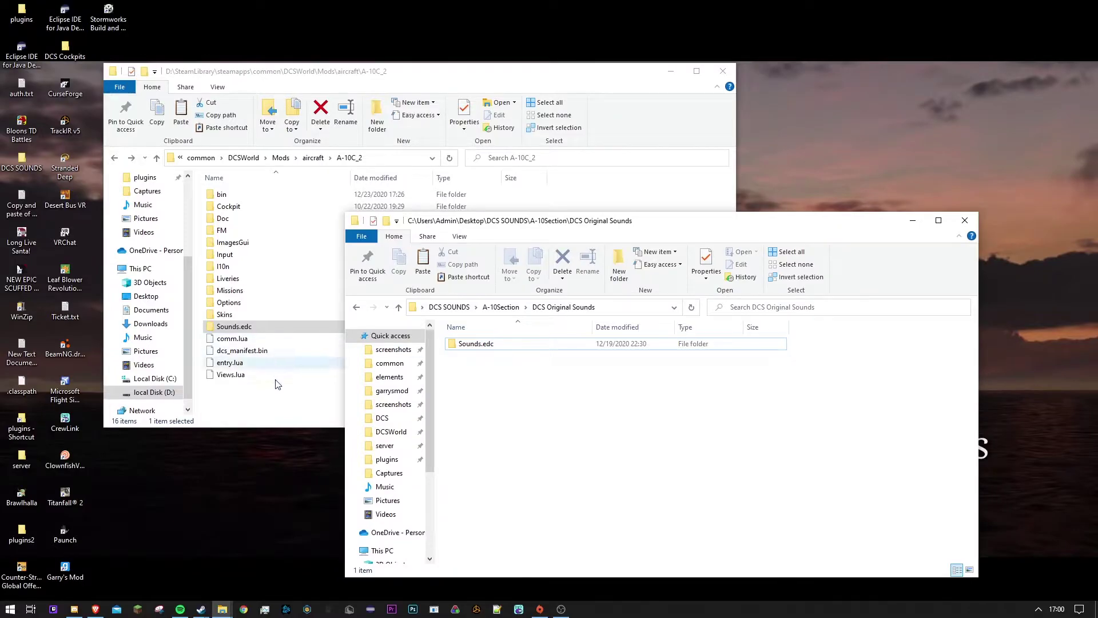
left_click(269, 392)
left_click(239, 329)
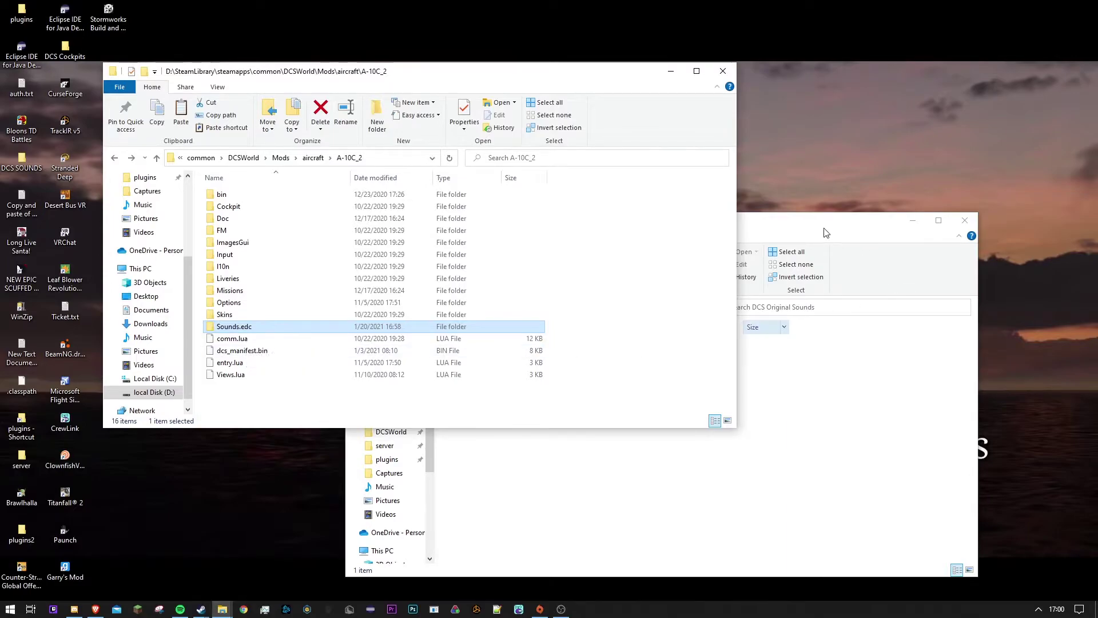
left_click_drag(803, 229, 849, 223)
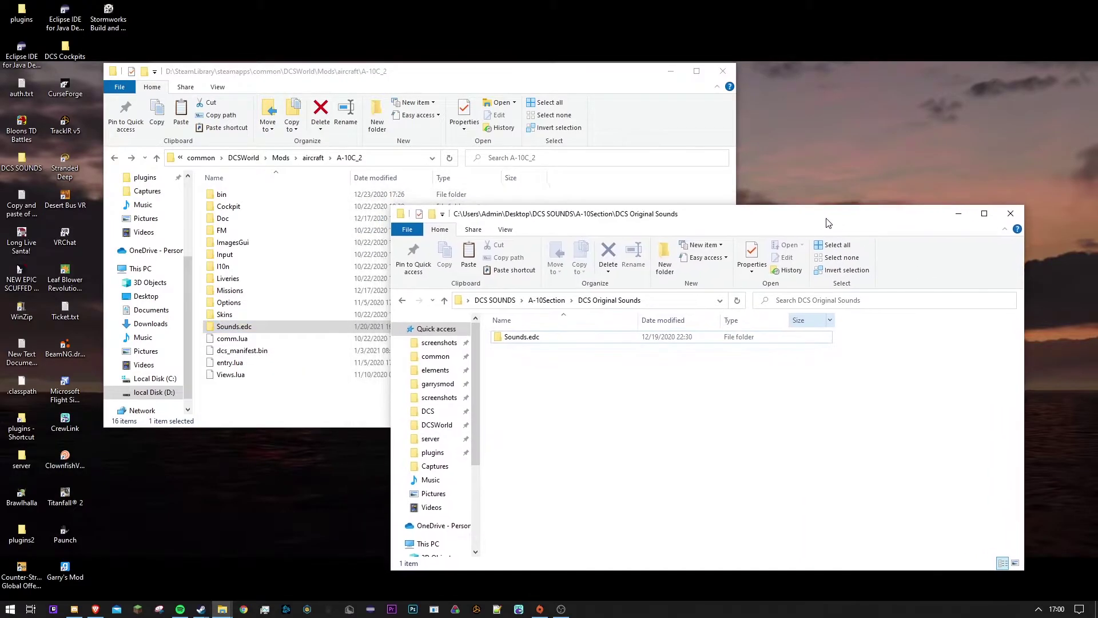
left_click(546, 301)
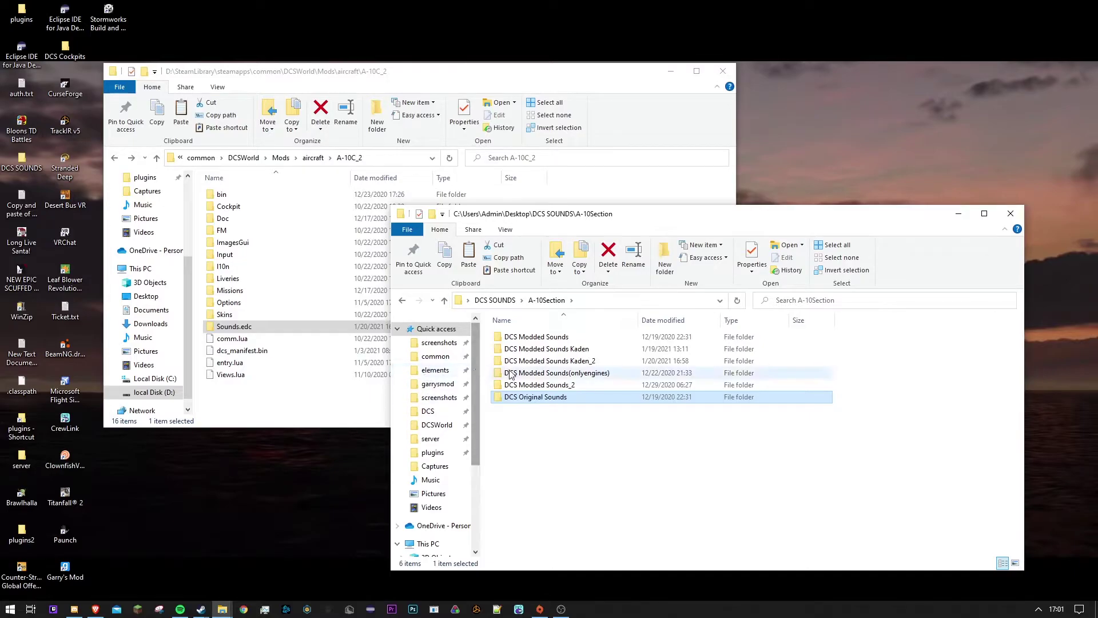
Open DCS Modded Sounds Kaden_2, delete Sounds.edc from A-10C_2, and select the modded Sounds folder
double_click(535, 361)
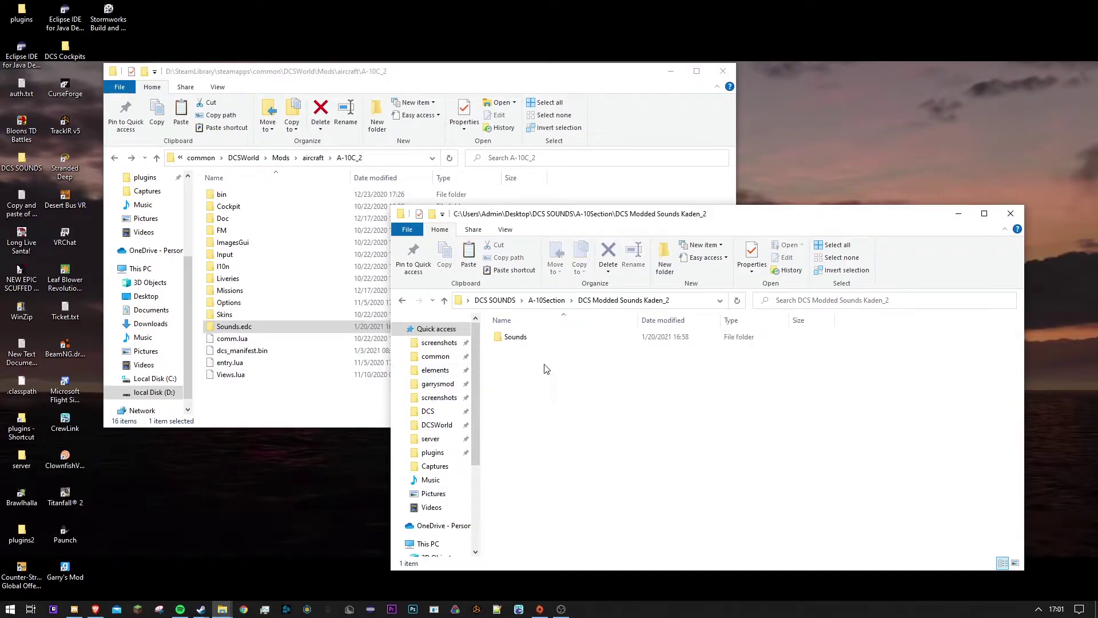
left_click(516, 339)
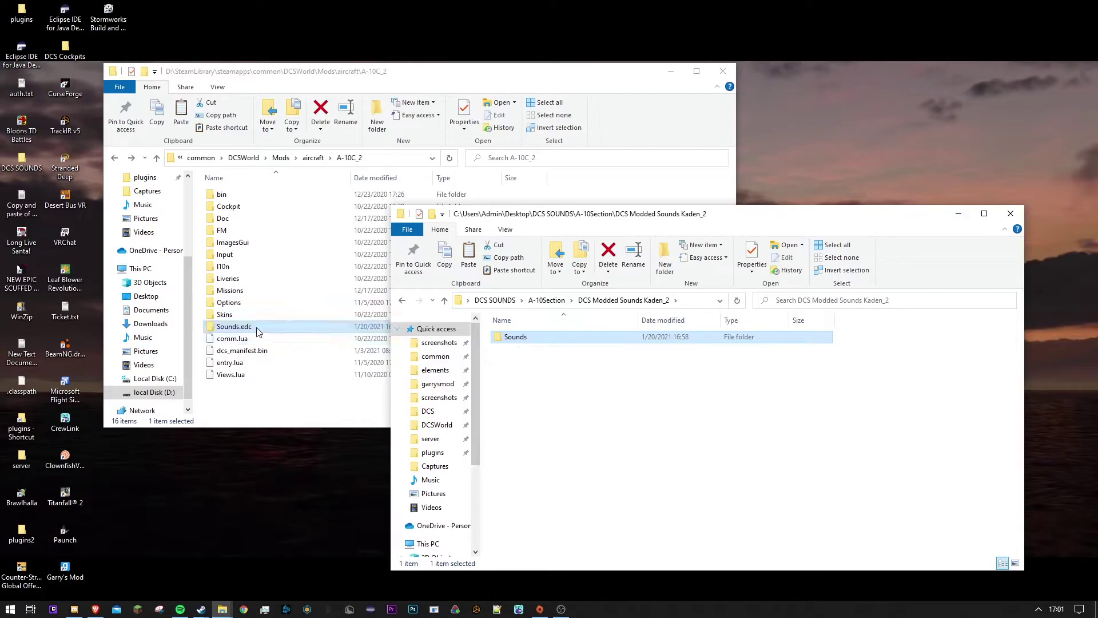
left_click(241, 328)
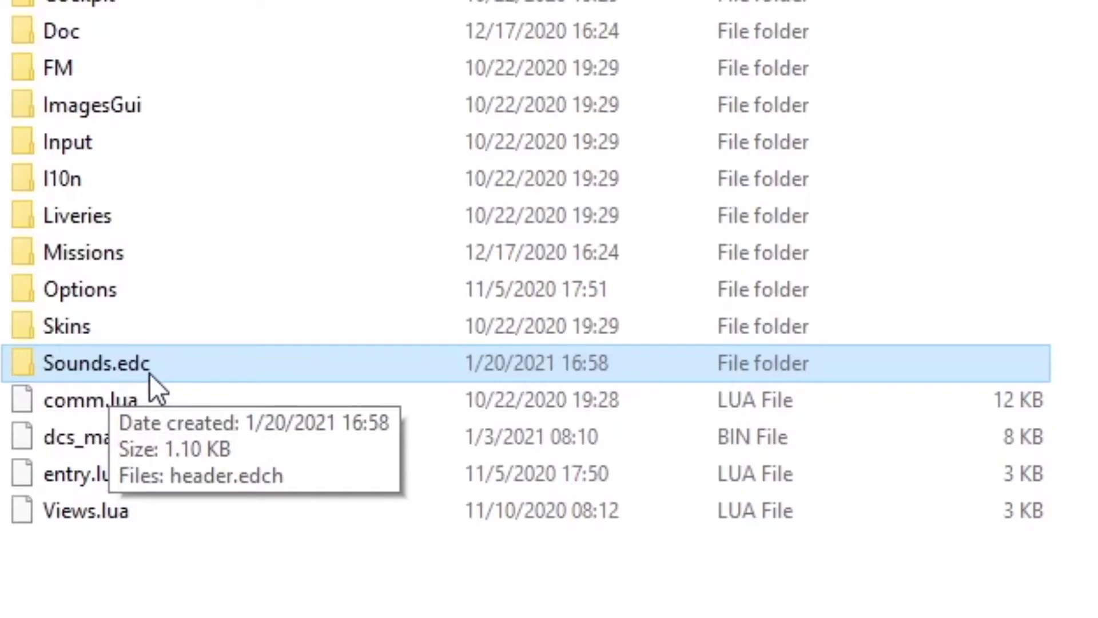
key("Delete")
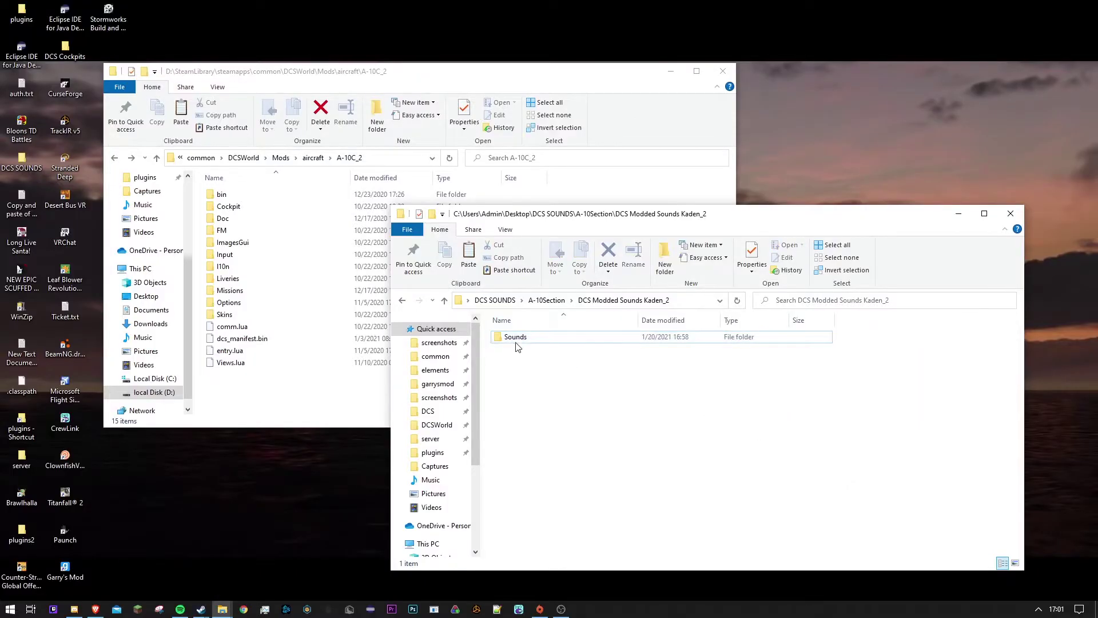
left_click(511, 339)
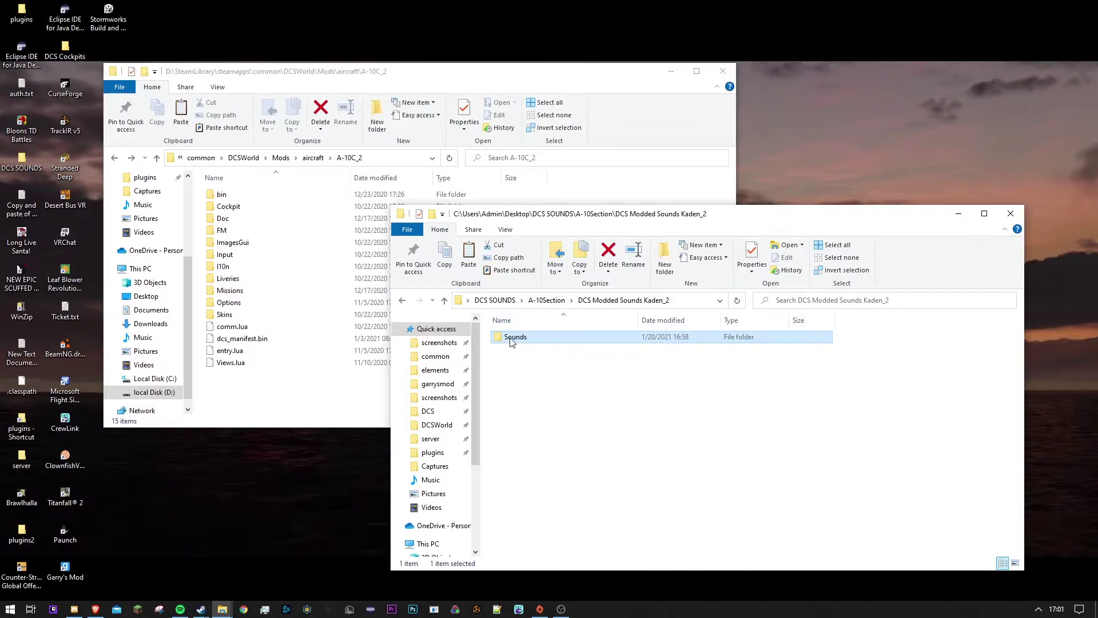
left_click(318, 397)
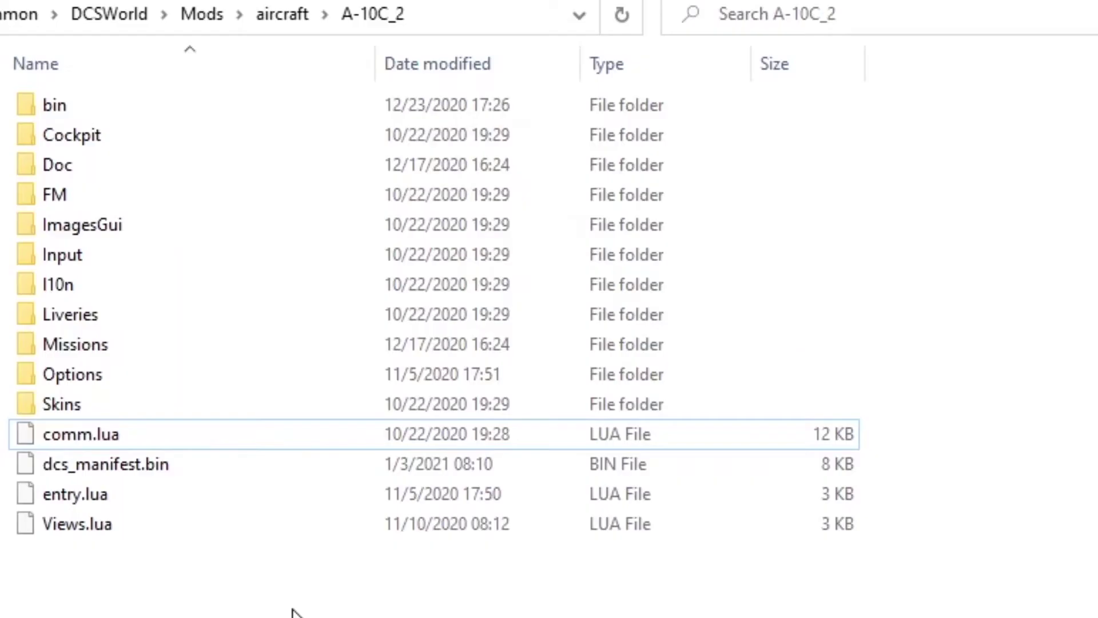
Paste the modded Sounds folder into A-10C_2 and check the GAU8 files in Sounds > Effects > Weapons
key("ctrl+v")
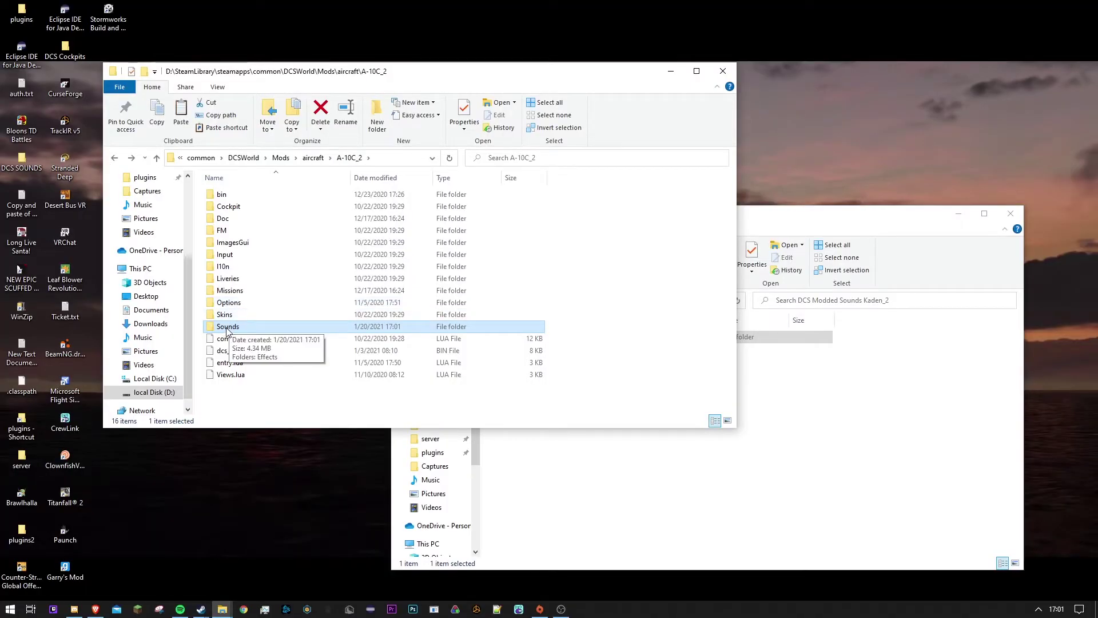
double_click(227, 326)
double_click(250, 194)
double_click(246, 207)
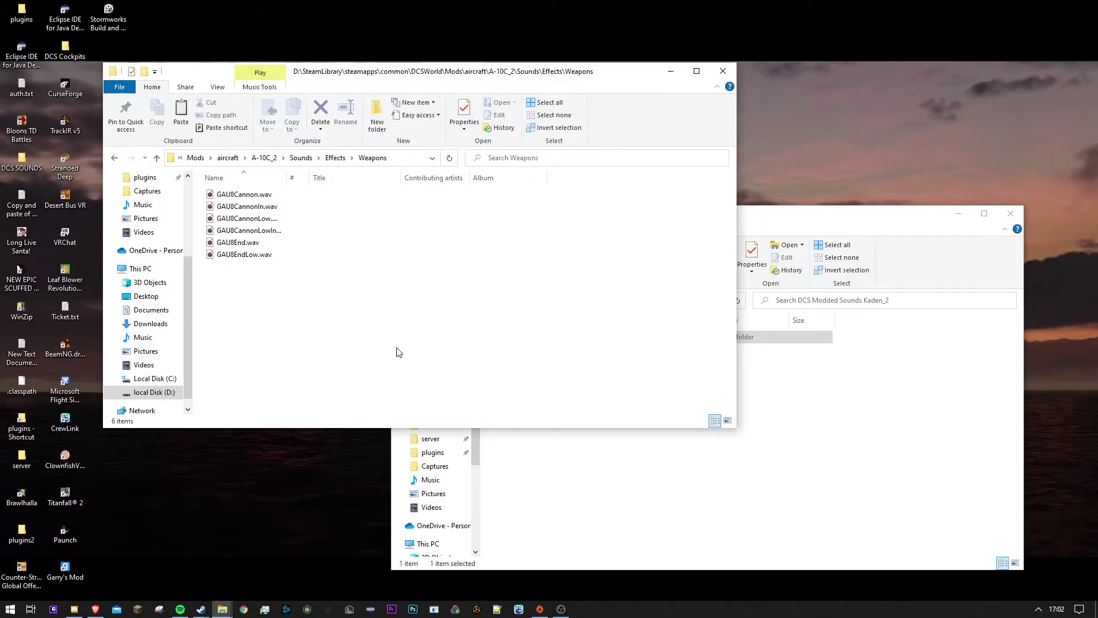
key("BackSpace")
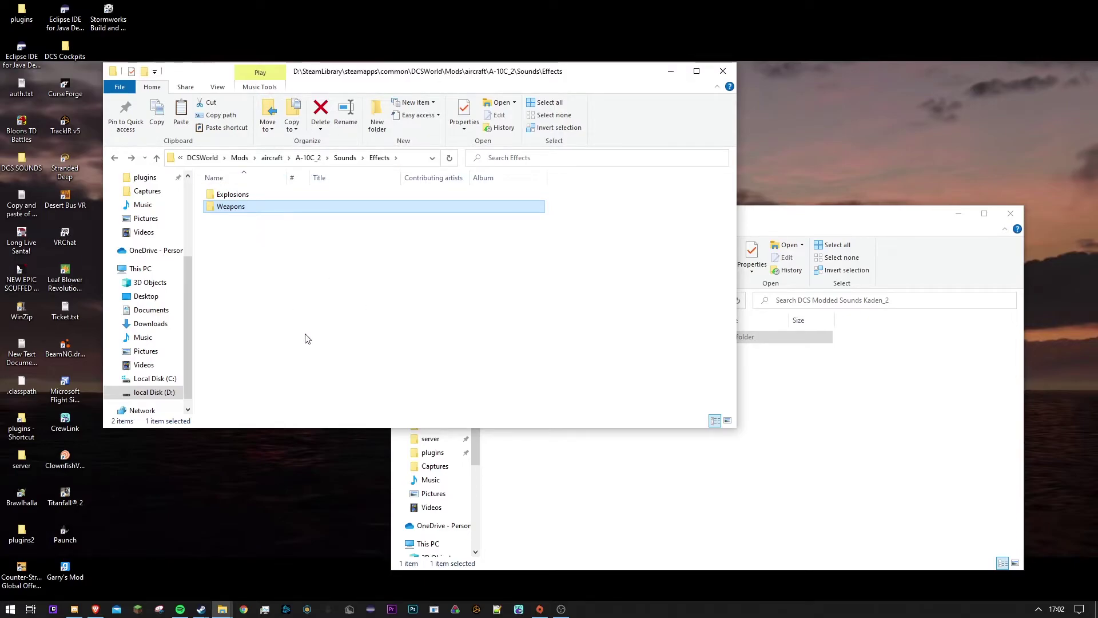
key("BackSpace")
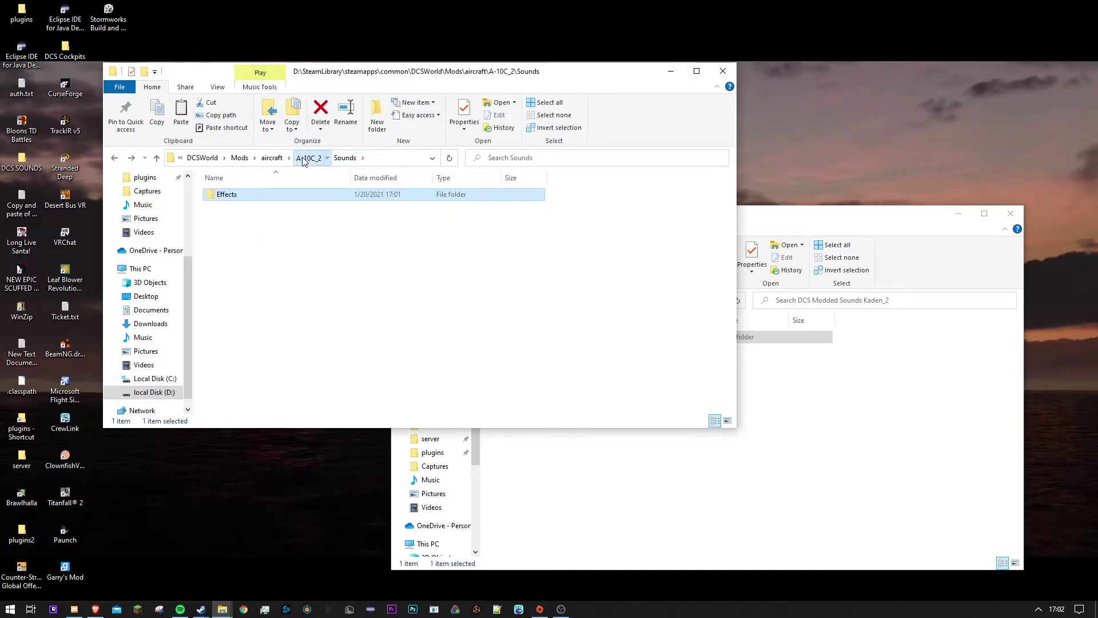
Return to A-10C_2, then inspect the original Sounds.edc kept in Archive Folder For Vanilla under DCS SOUNDS
left_click(308, 158)
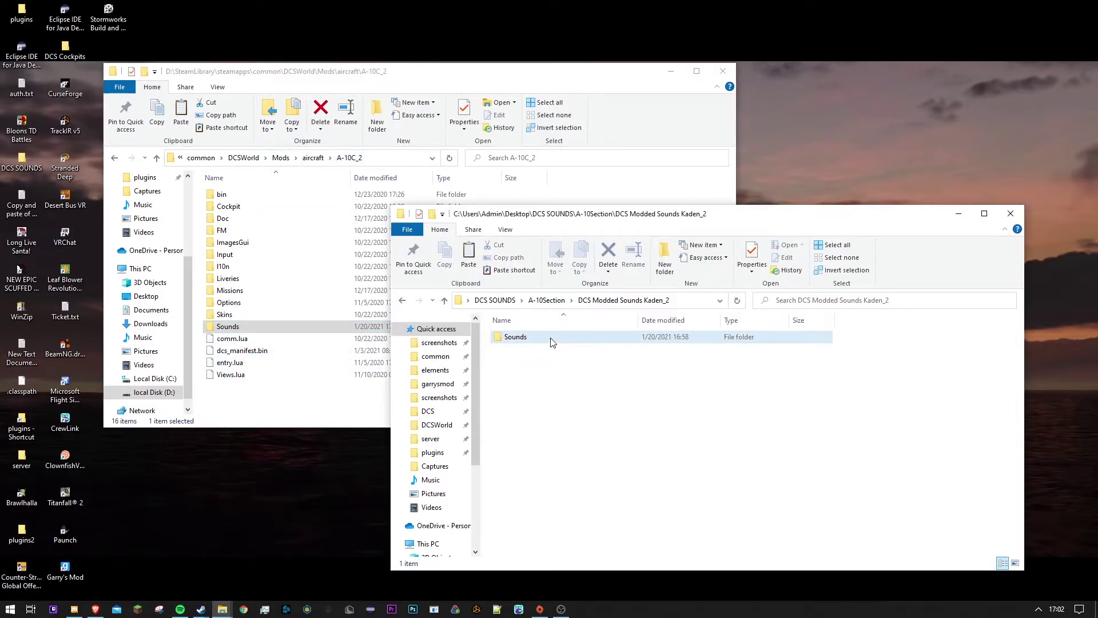
left_click(502, 305)
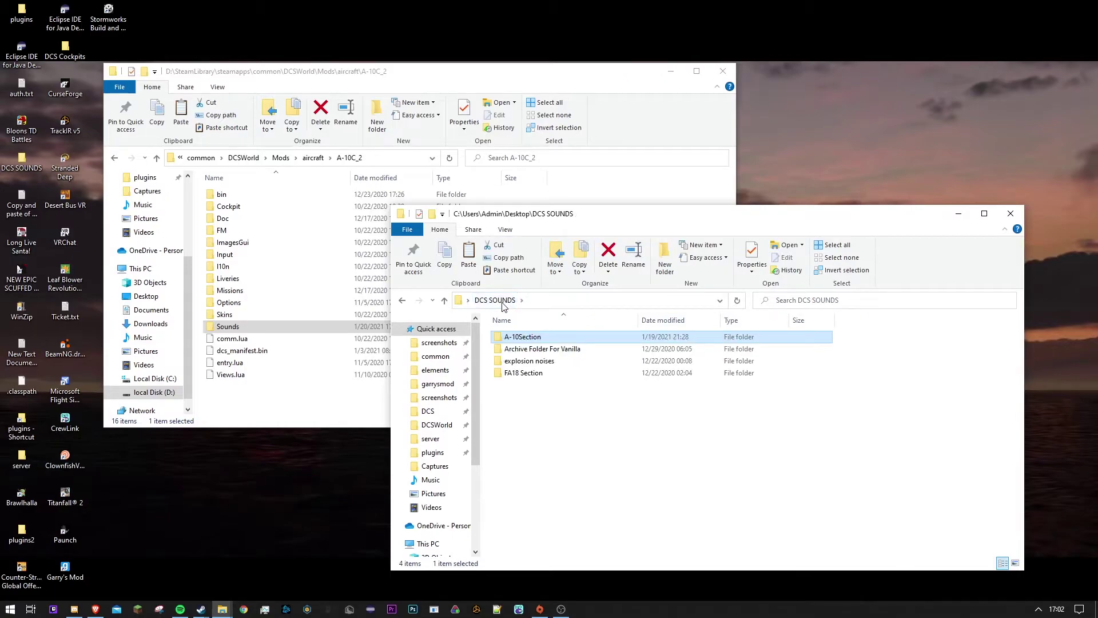
double_click(540, 348)
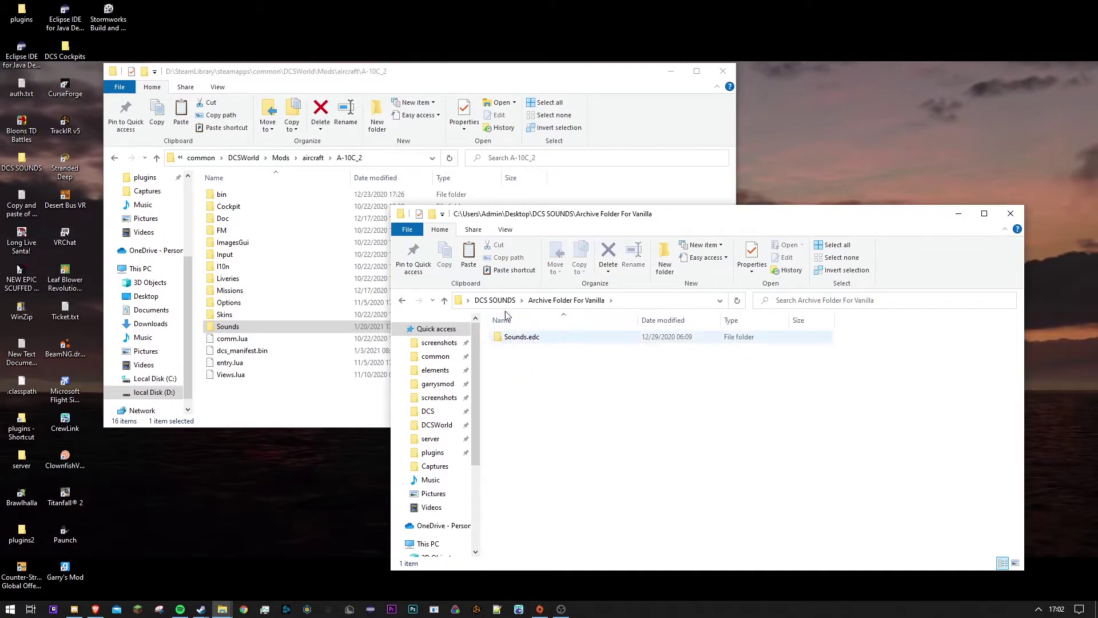
double_click(532, 338)
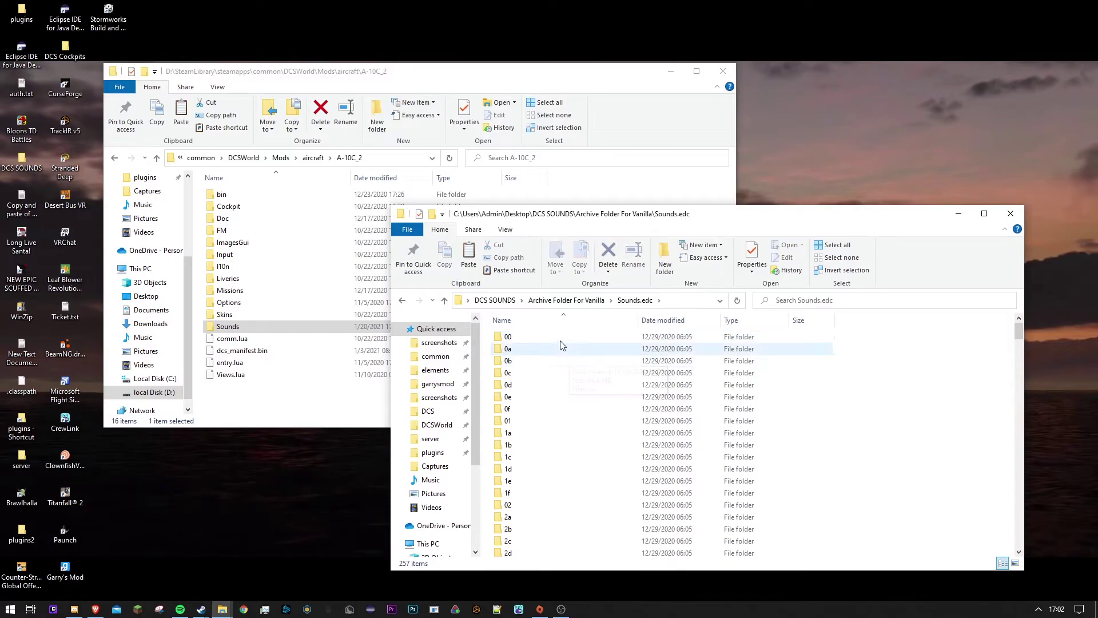
key("alt+Left")
key("alt+Left")
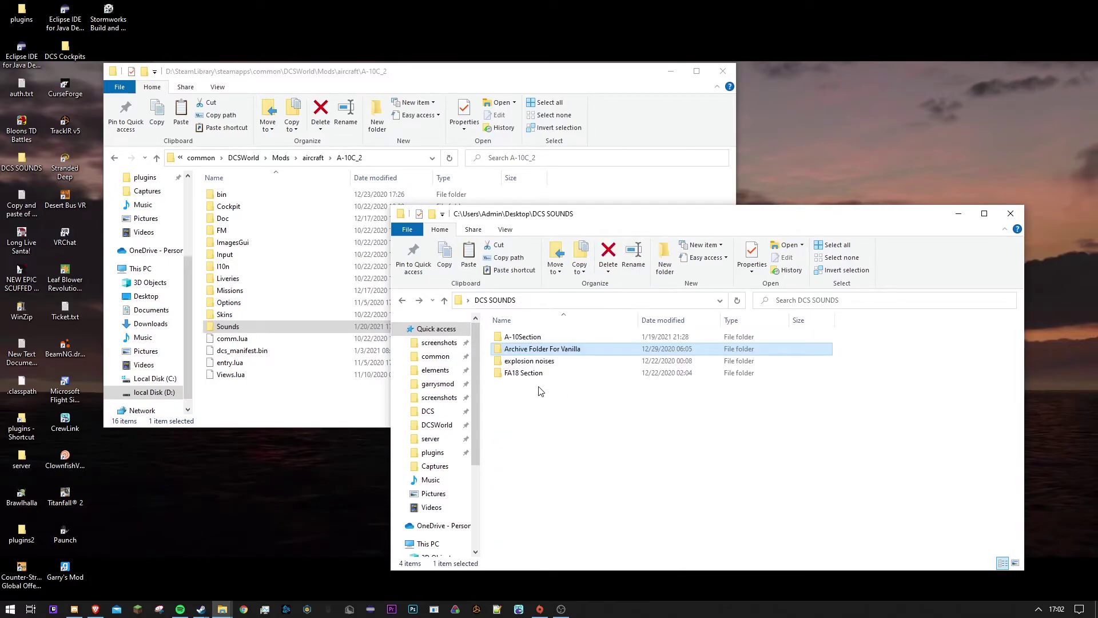
Close the DCS SOUNDS window, briefly check A-10C_2's Cockpit folder, minimise A-10C_2 and bring Steam forward
left_click(1010, 215)
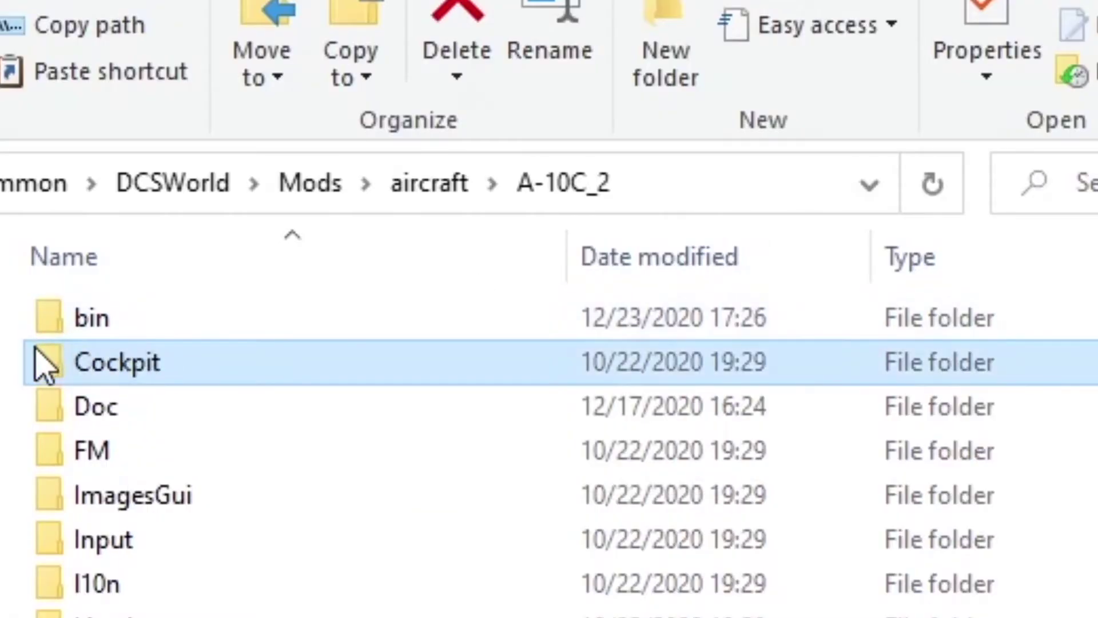
left_click(225, 203)
double_click(109, 382)
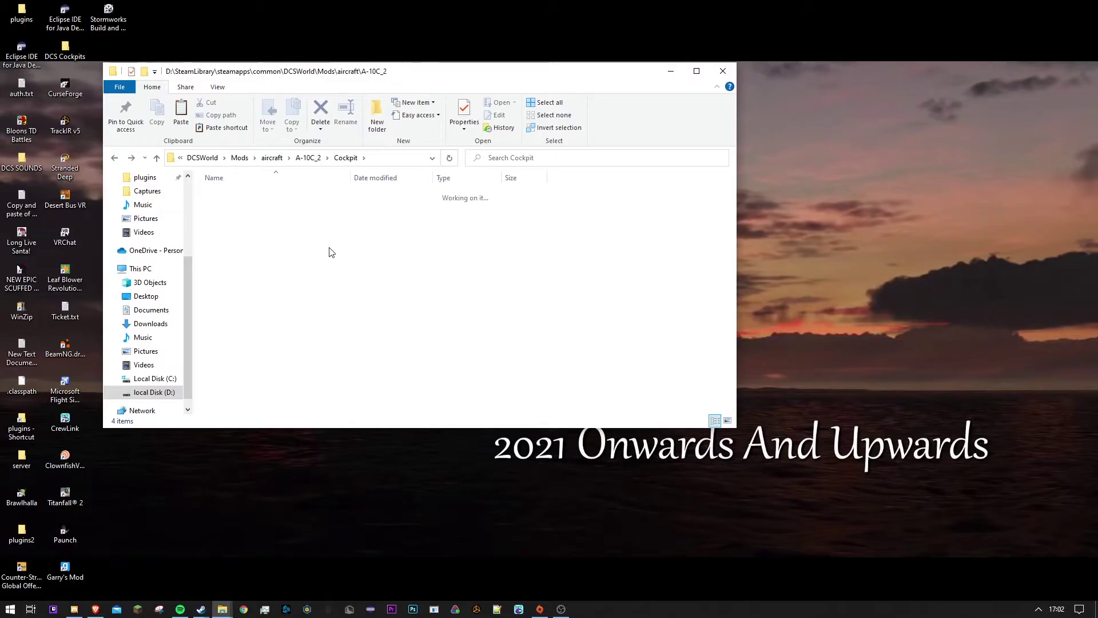
key("alt+Up")
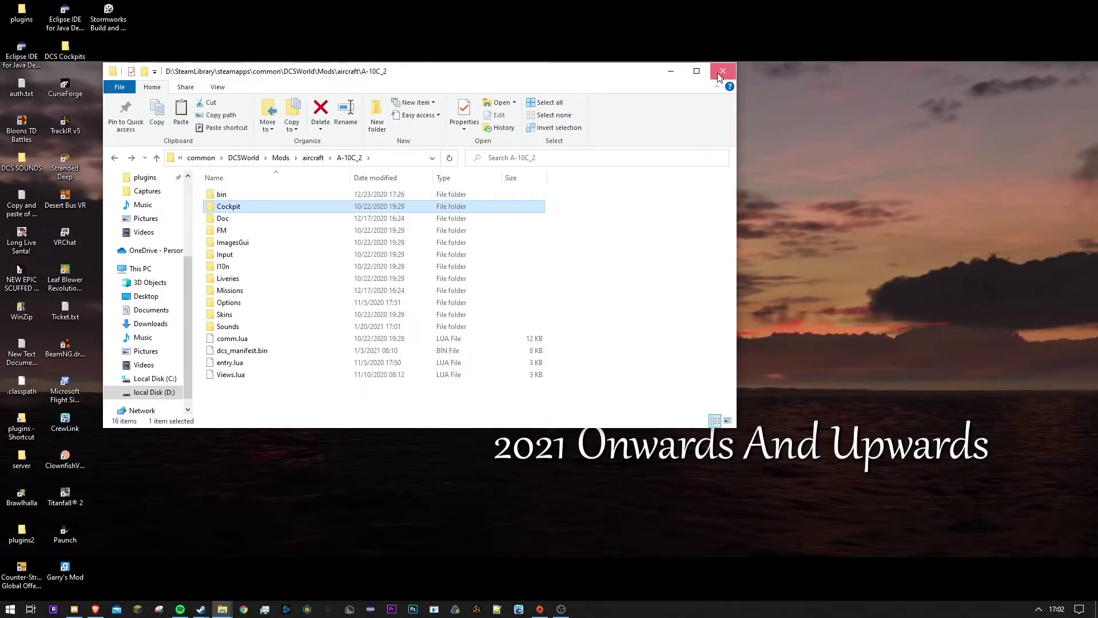
left_click(249, 617)
mouse_move(201, 609)
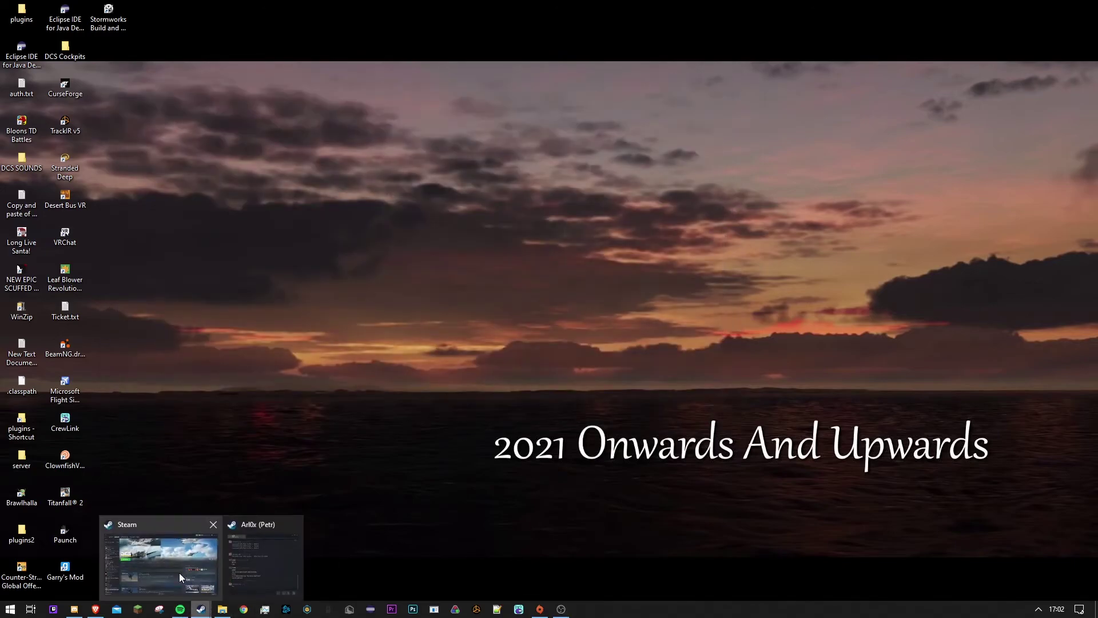
left_click(180, 572)
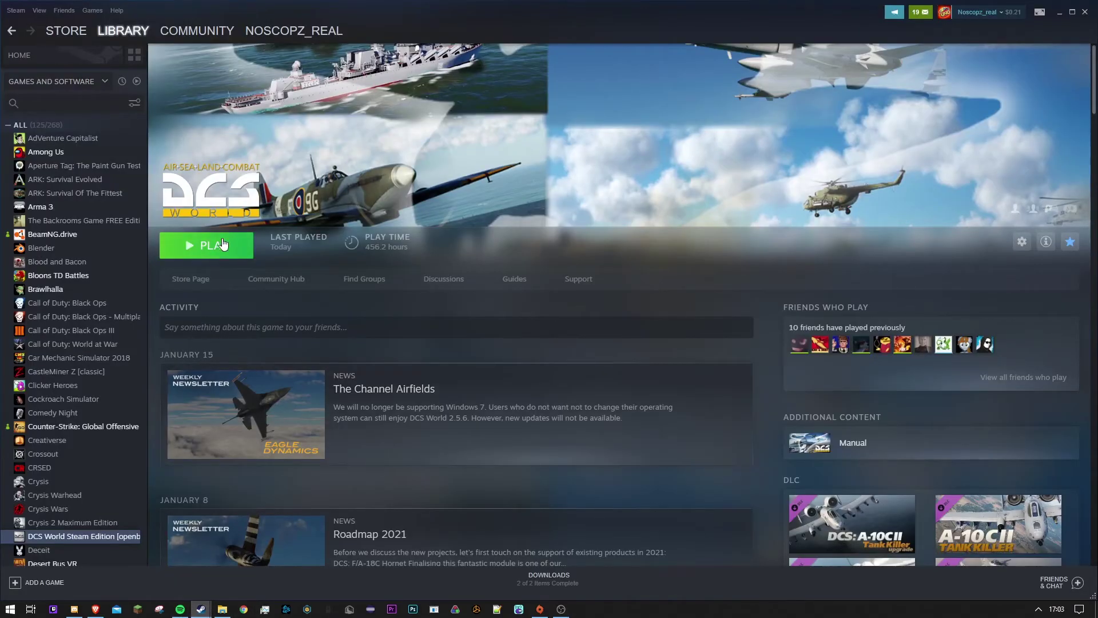